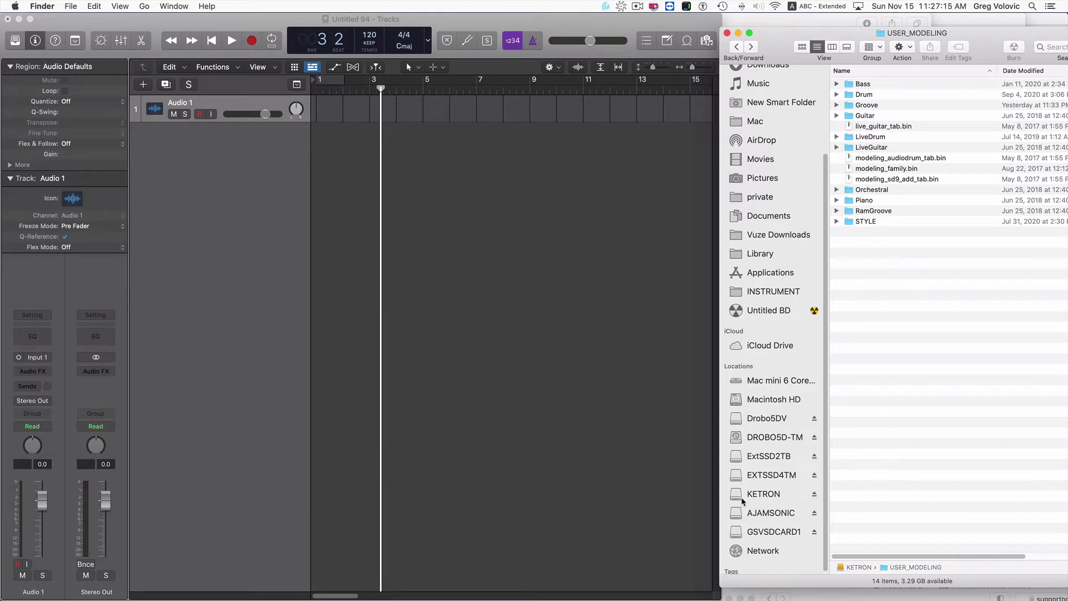
Browse the KETRON drive into USER_MODELING › LiveDrum in Finder
left_click(771, 496)
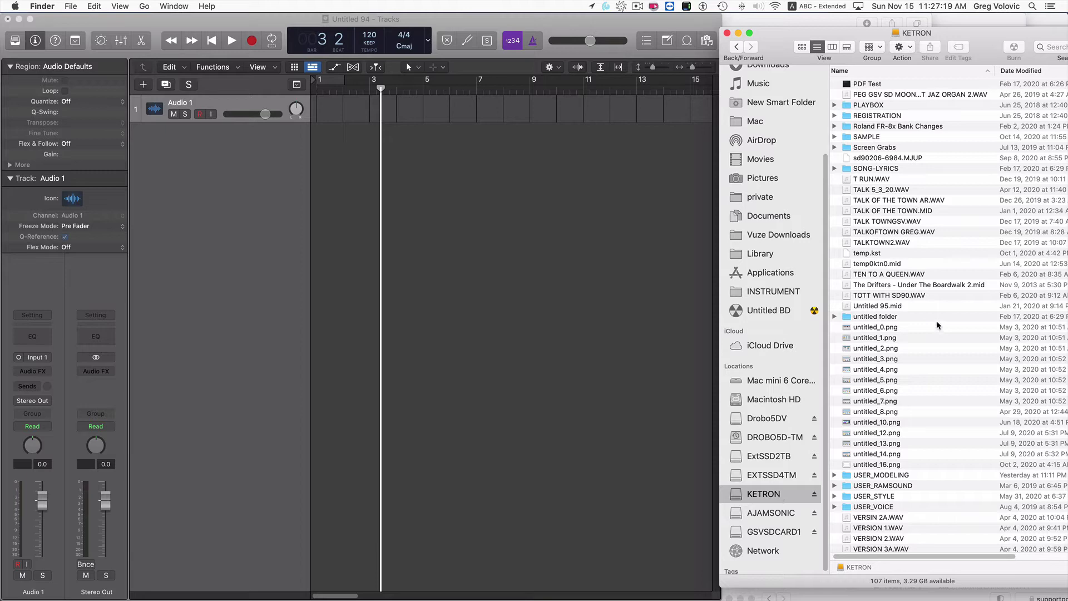
scroll(937, 326, "down", 1)
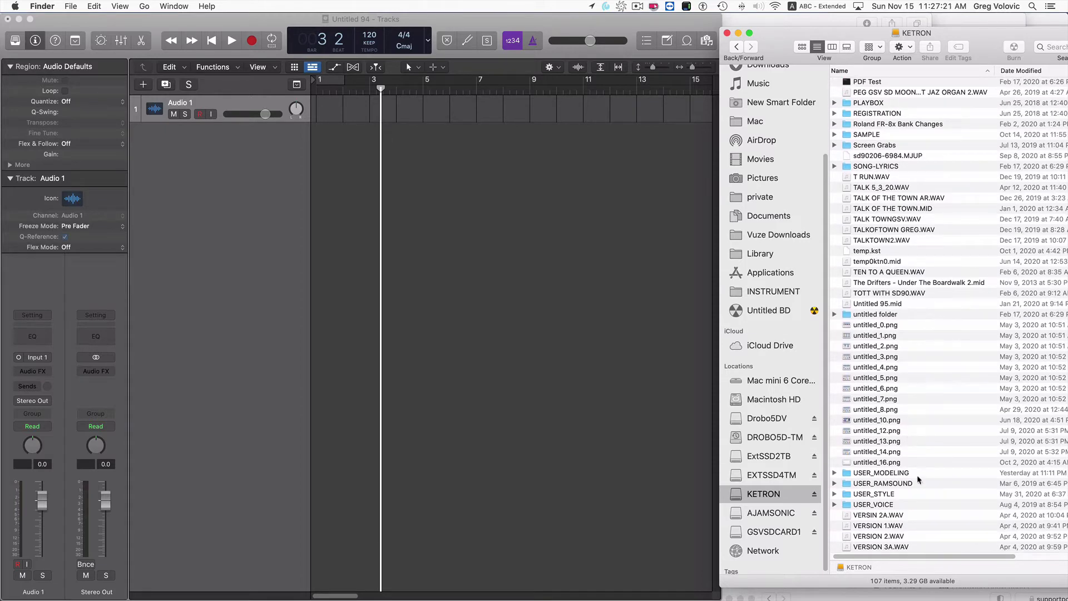
double_click(884, 473)
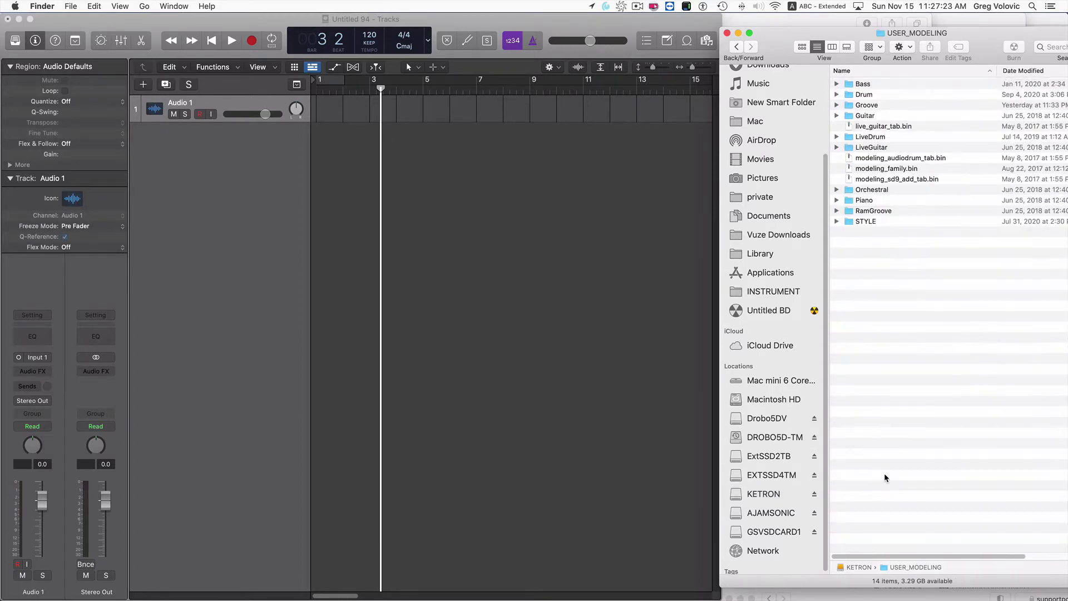
double_click(879, 138)
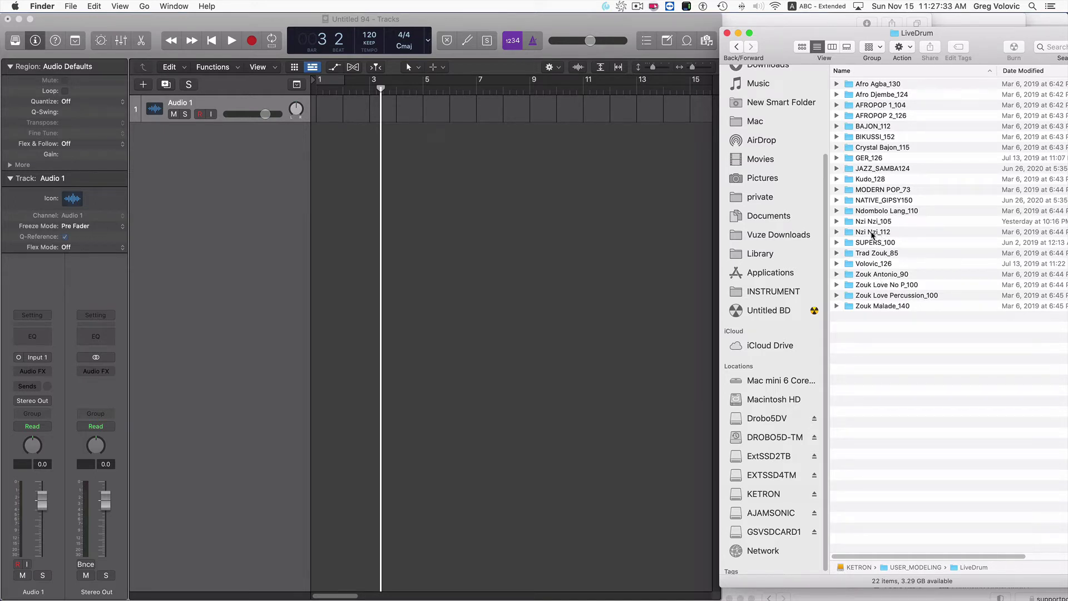
Open the Nzi Nzi_112 folder and step through ARRA, ARRB and ARRC.wav, ending on ARRA.wav
double_click(875, 232)
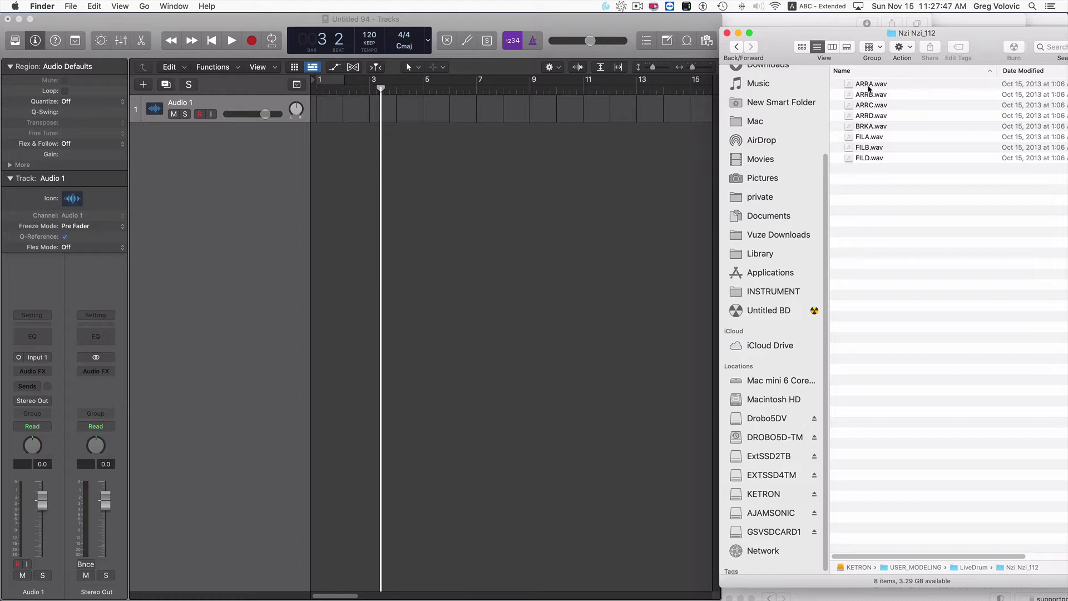
left_click(869, 88)
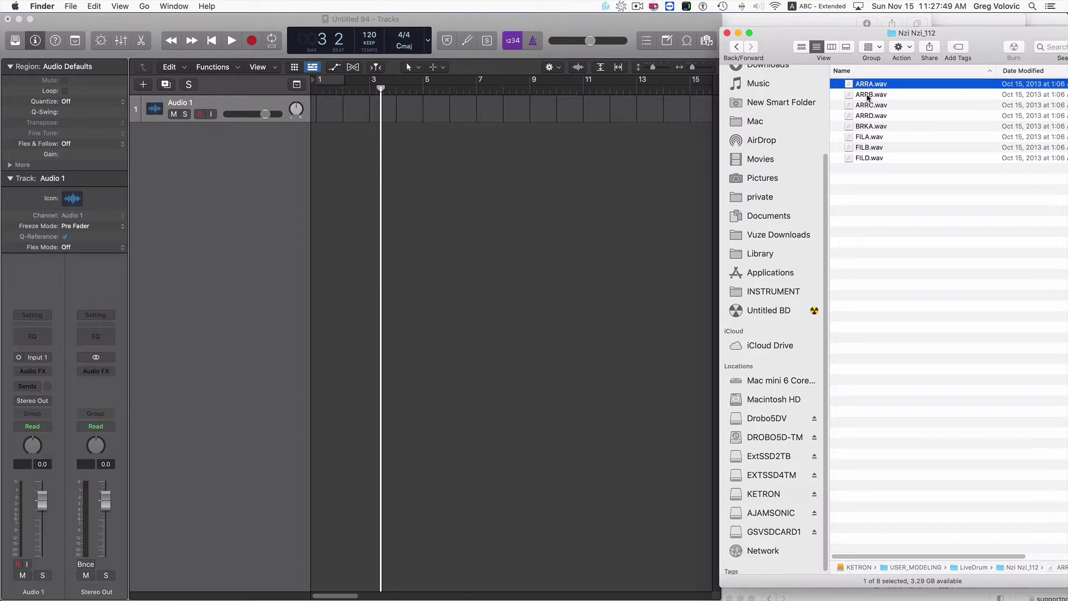
left_click(867, 98)
left_click(873, 110)
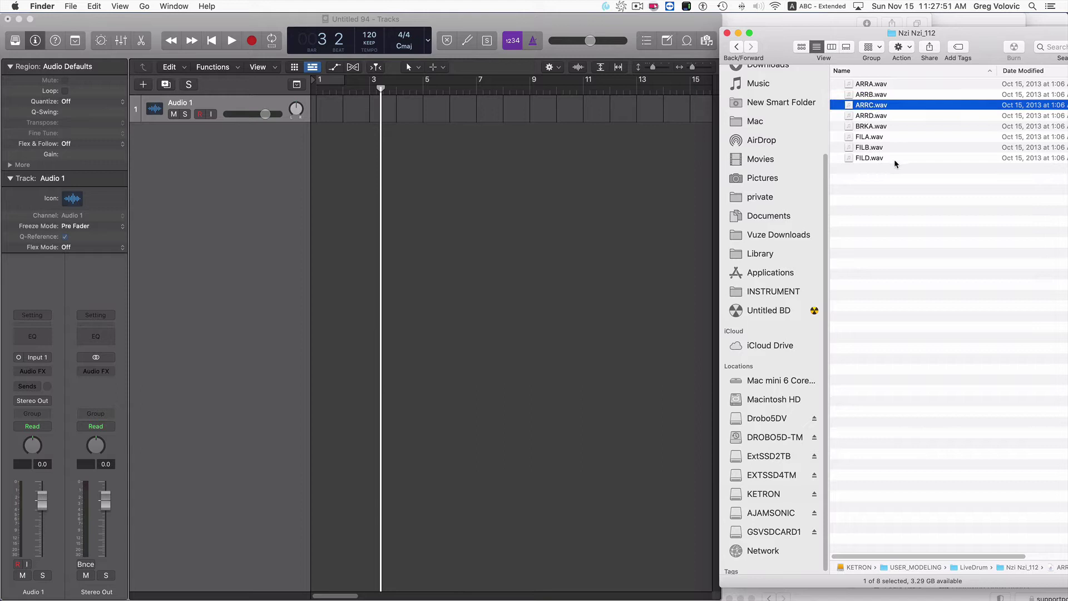
left_click(875, 86)
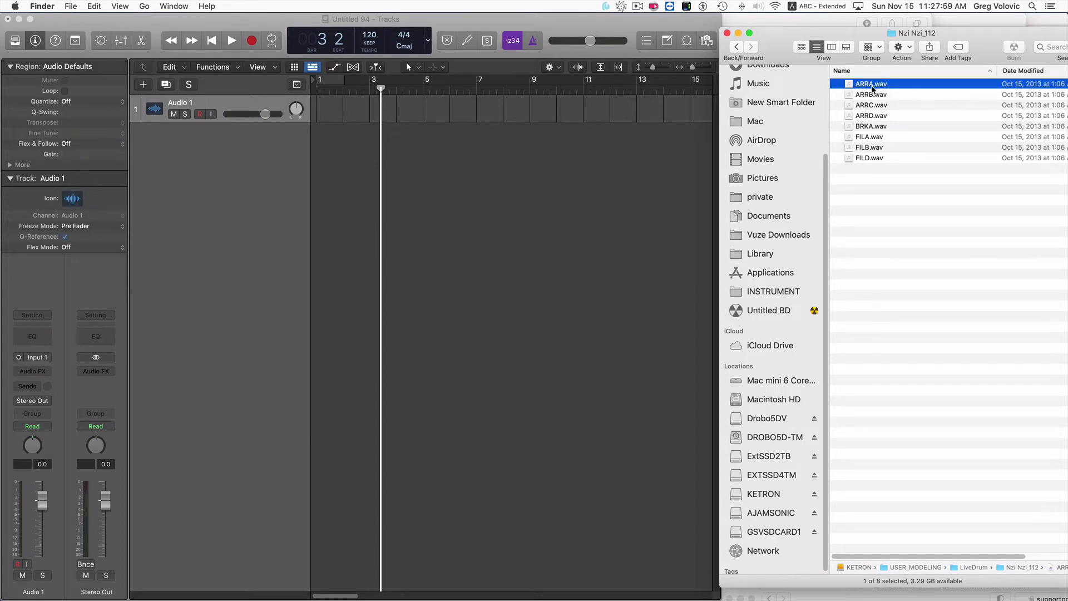
key("space")
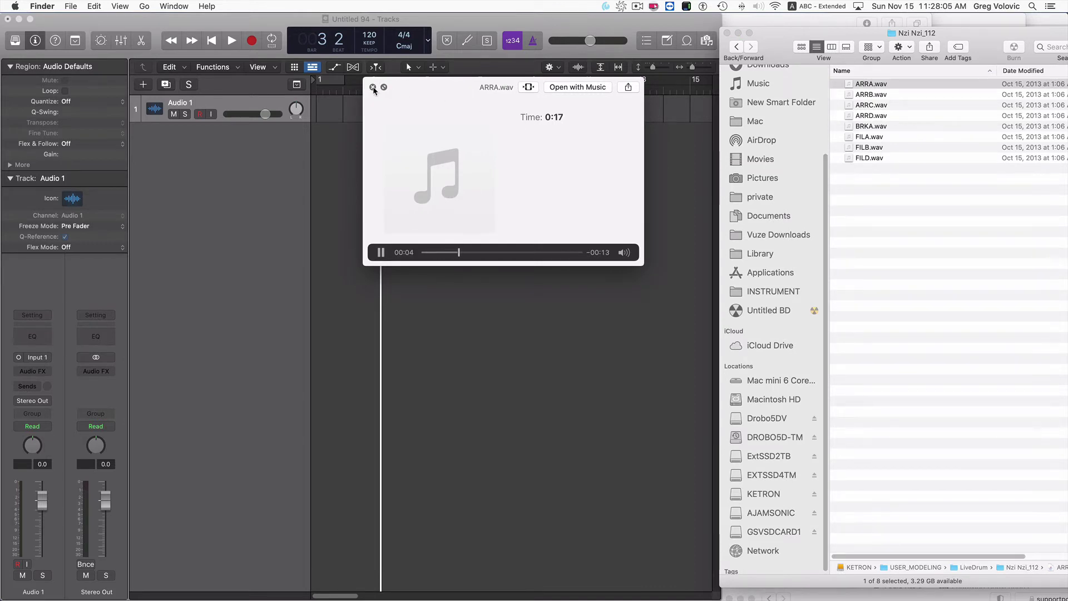
left_click(374, 88)
left_click(877, 98)
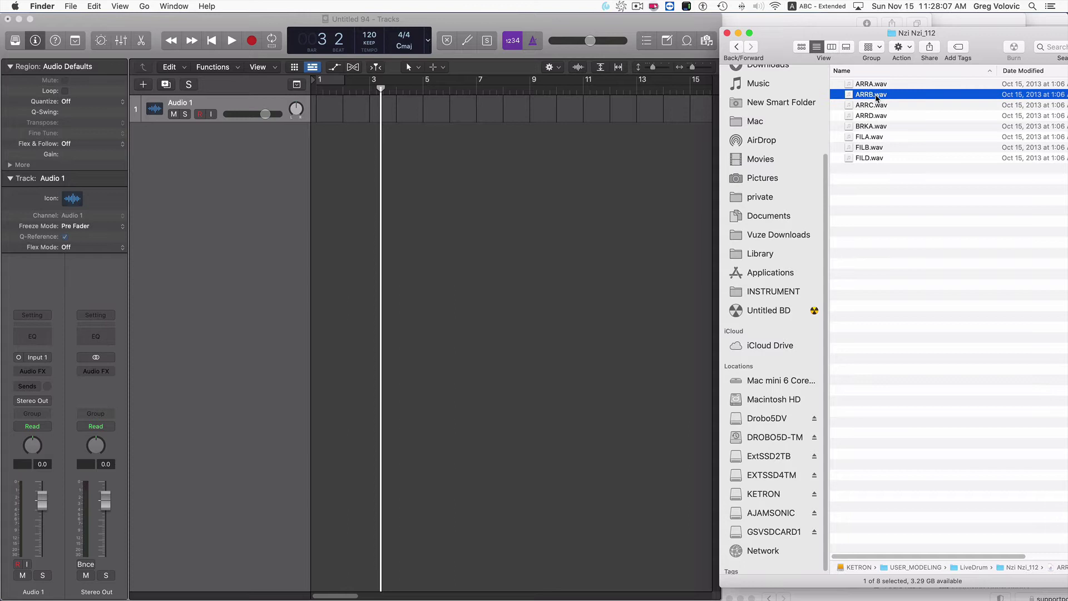
key("space")
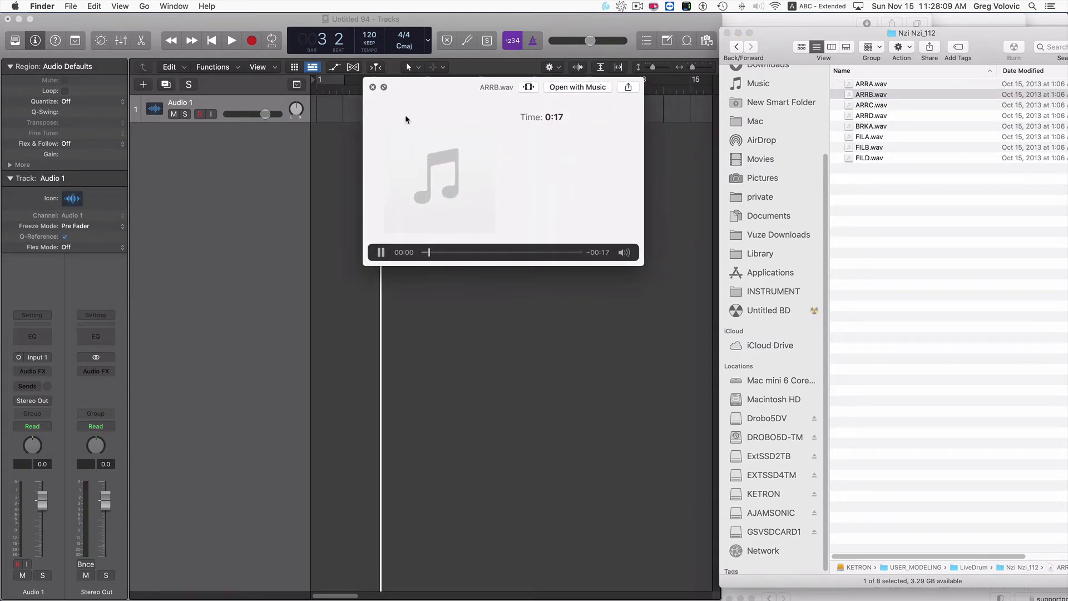
left_click(372, 88)
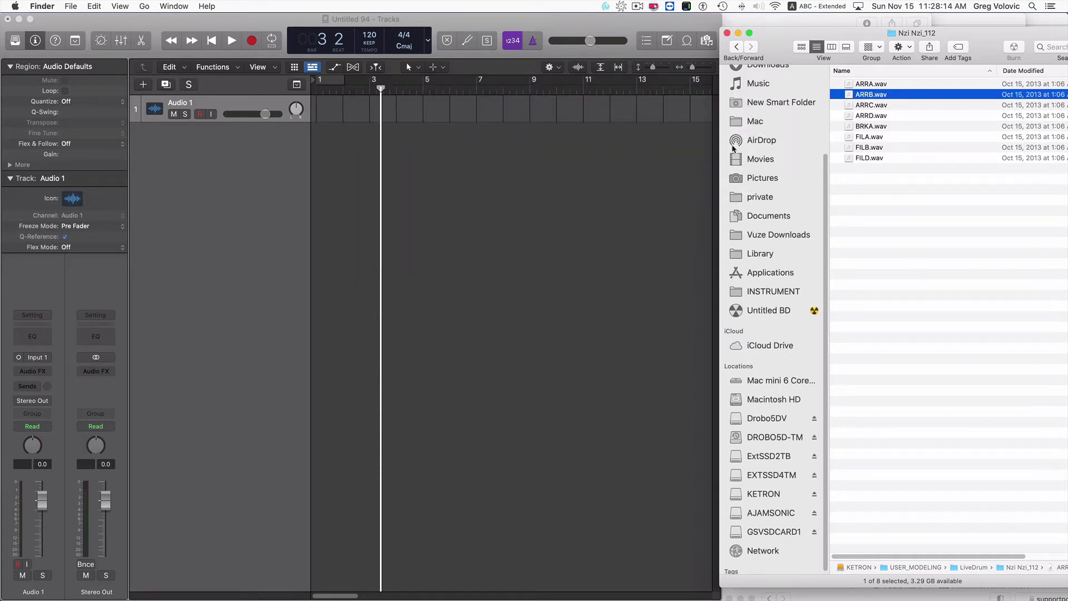
left_click(874, 139)
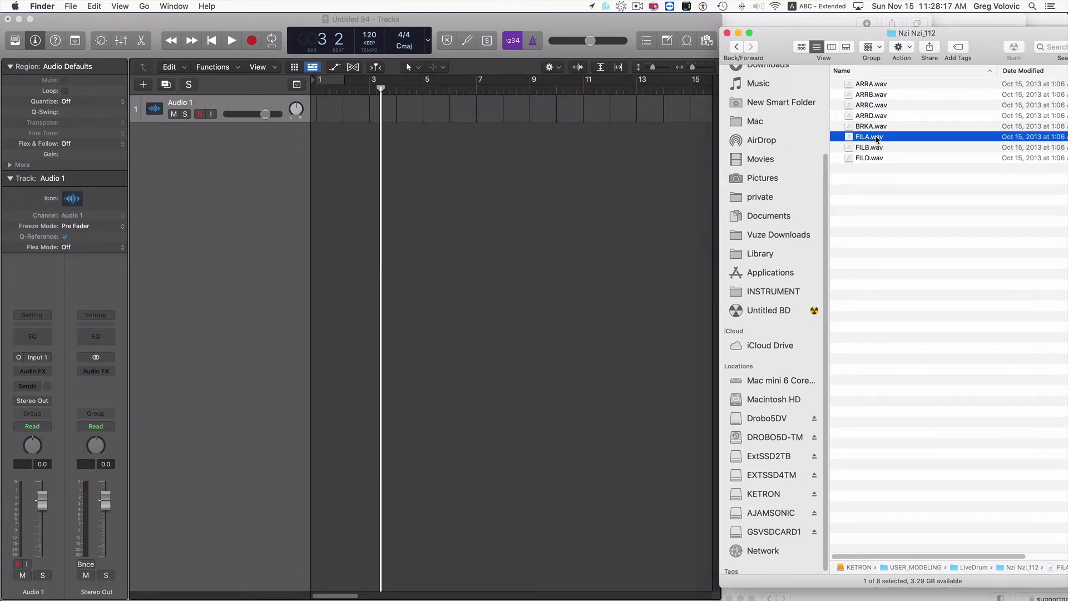
key("space")
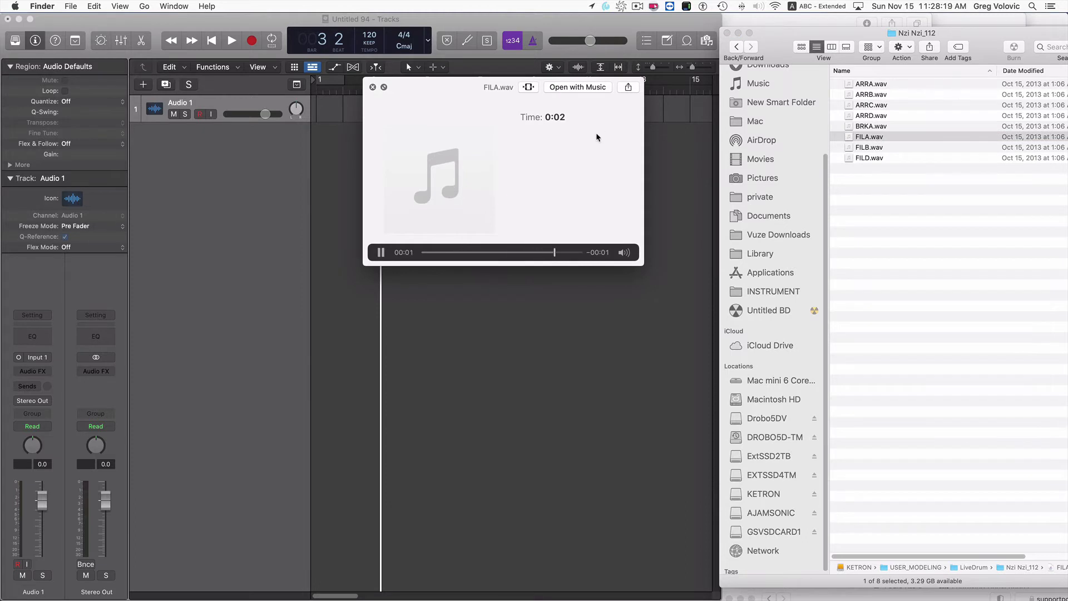
left_click(373, 88)
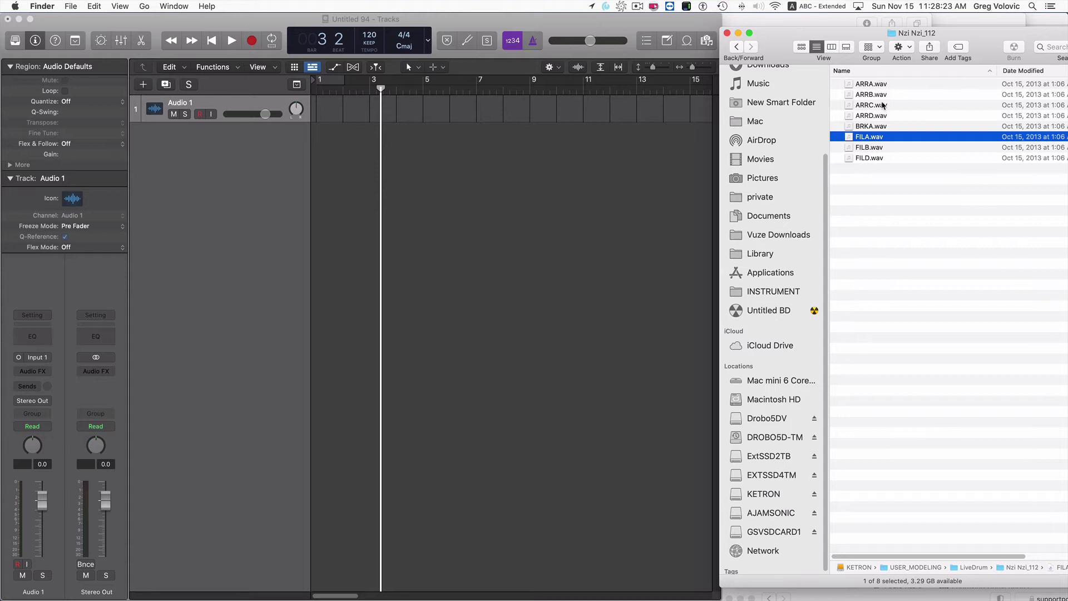
left_click(875, 192)
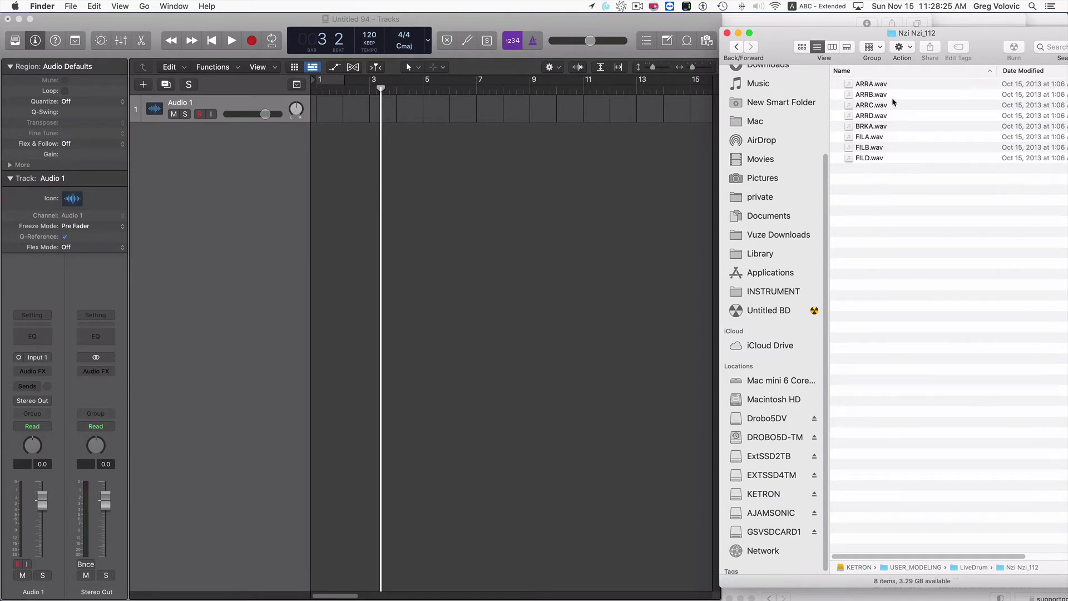
Drag all eight Nzi Nzi_112 WAV files into Logic's track area as new tracks
left_click_drag(897, 197, 324, 202)
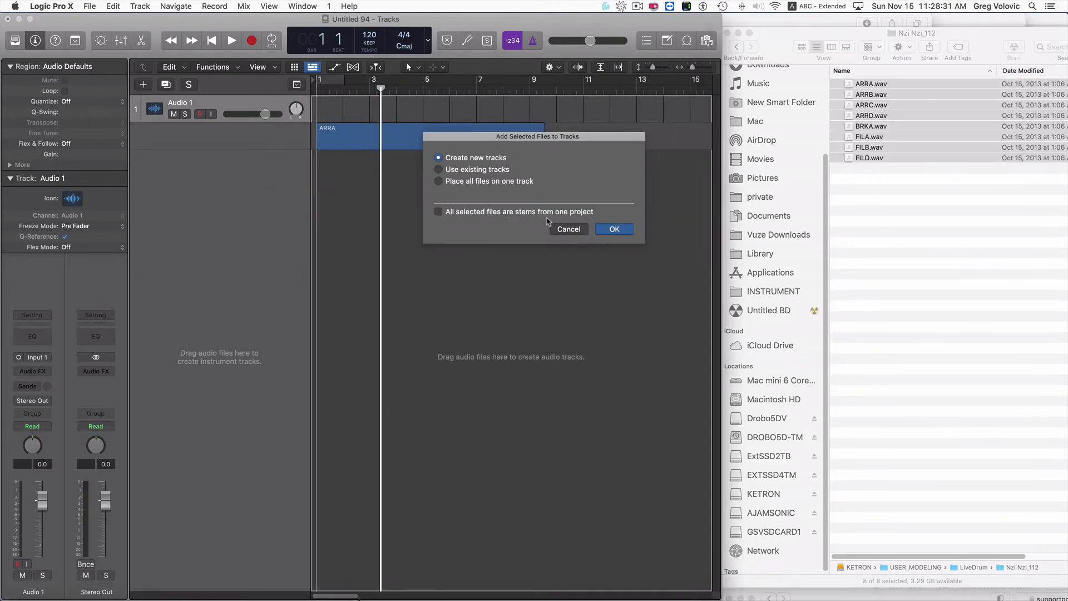
left_click(479, 169)
left_click(615, 230)
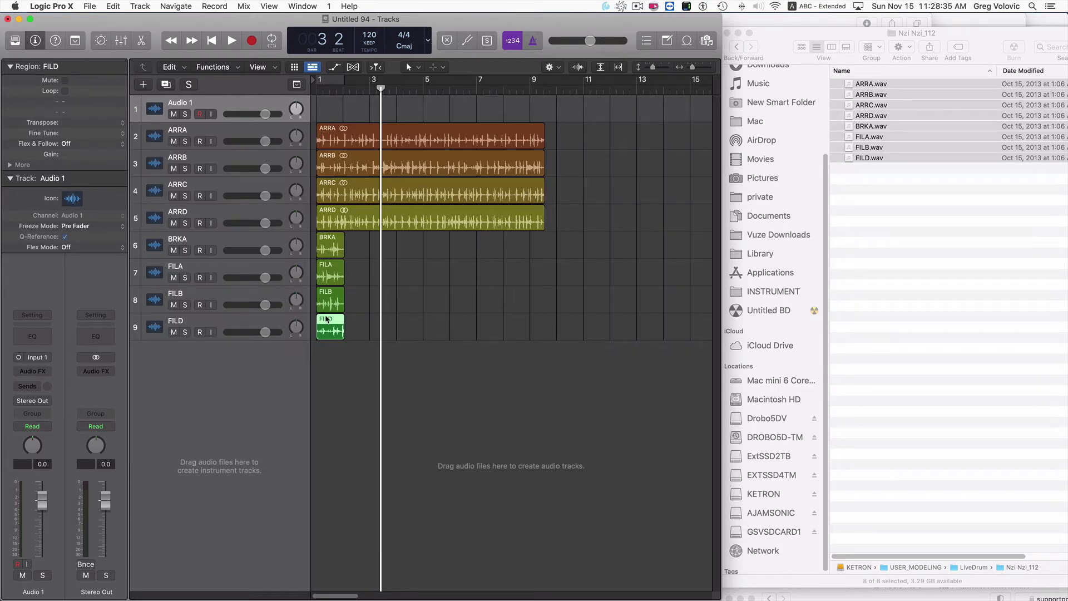
Solo the ARRA track and play it from bar 1, then unsolo and stop
left_click(185, 141)
left_click(318, 91)
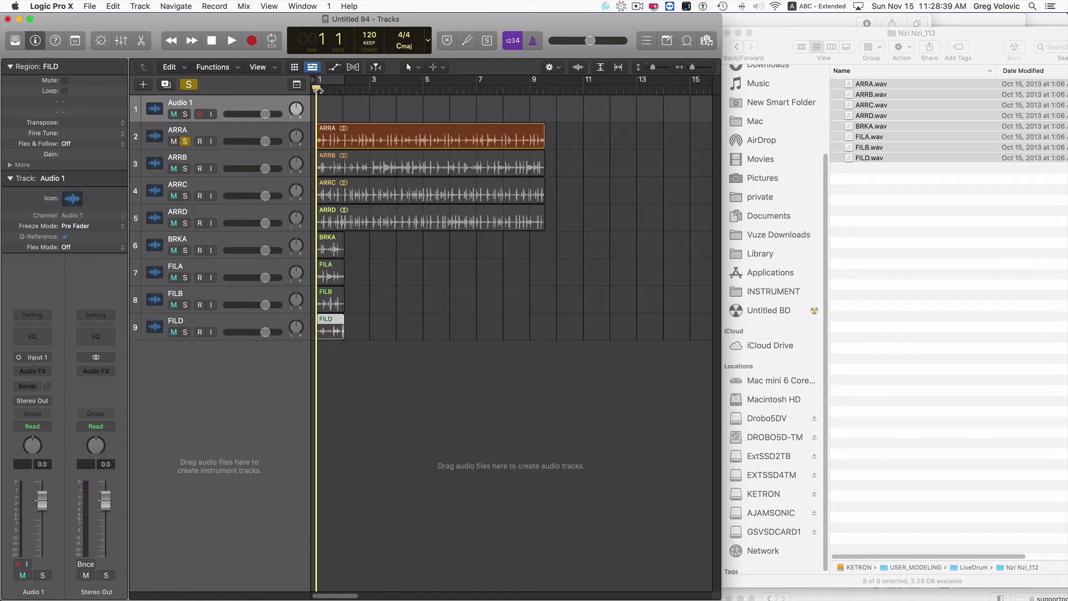
key("space")
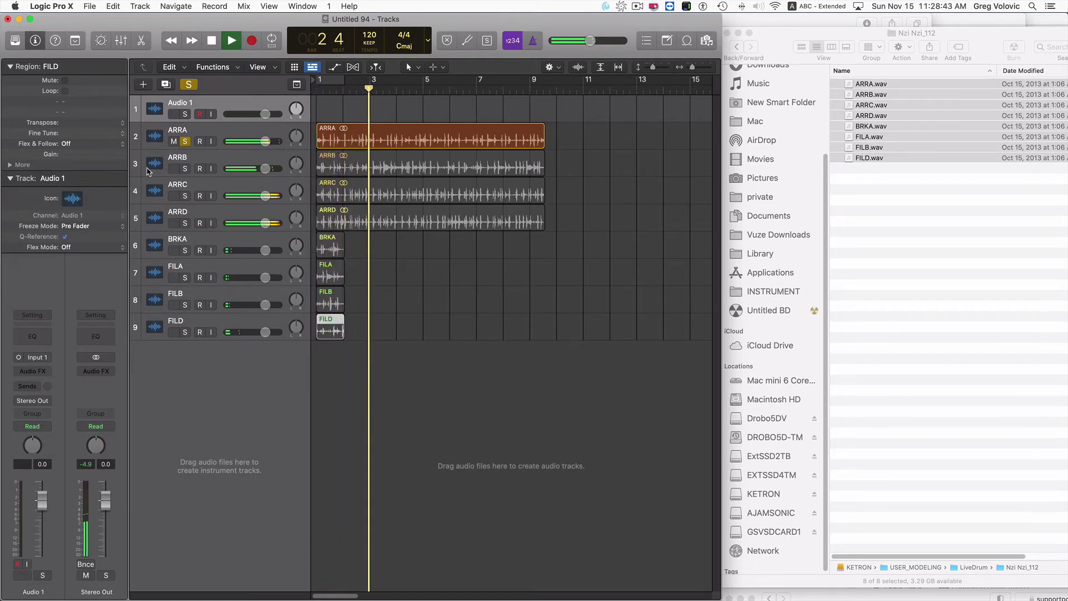
left_click(185, 141)
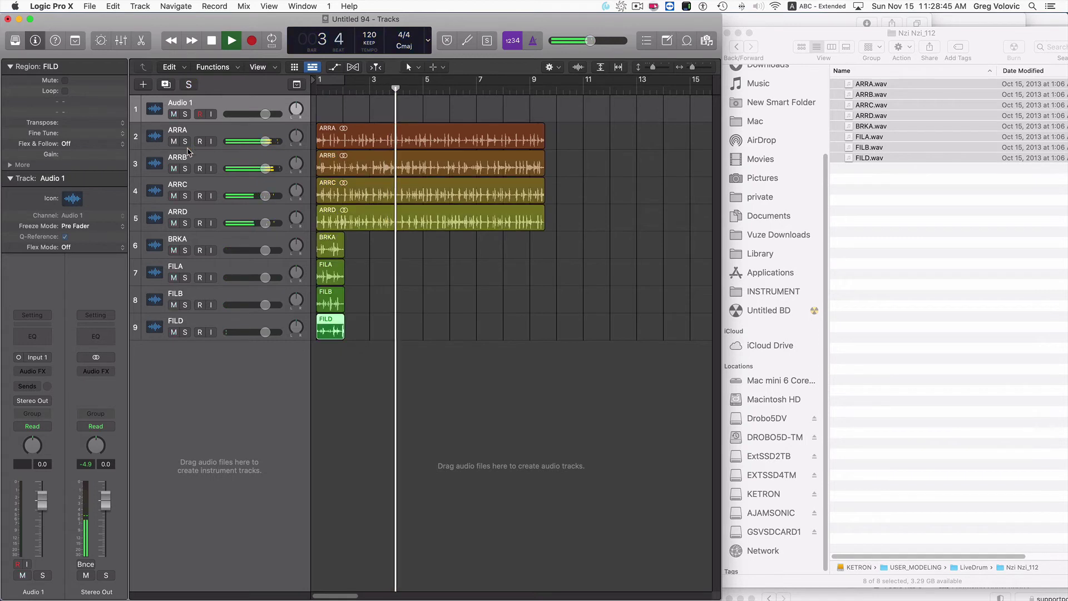
key("space")
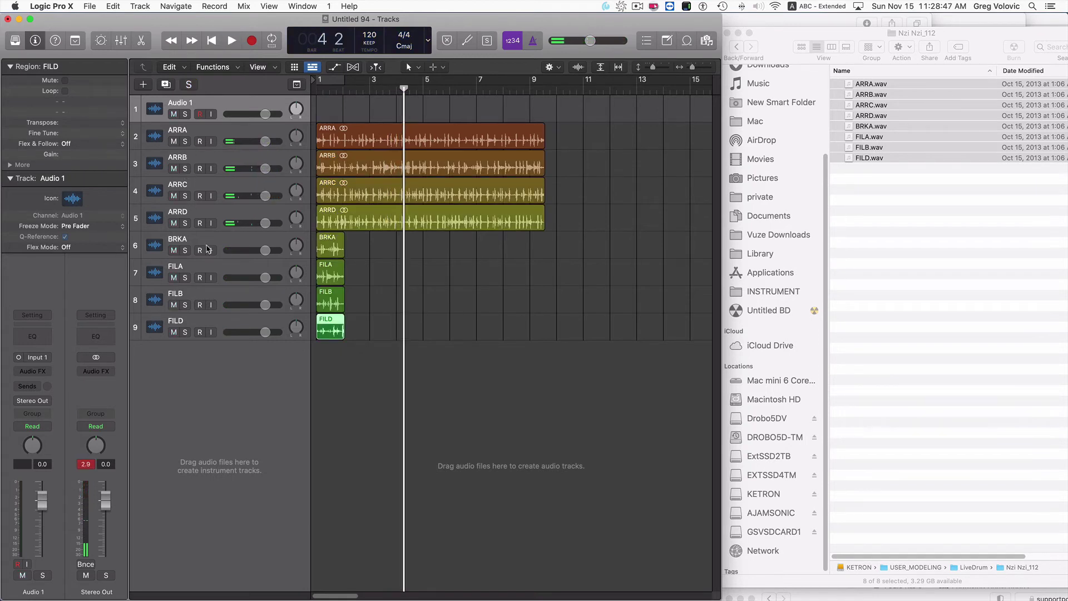
Solo the ARRD track and play it from bar 1, then unsolo and stop
left_click(185, 223)
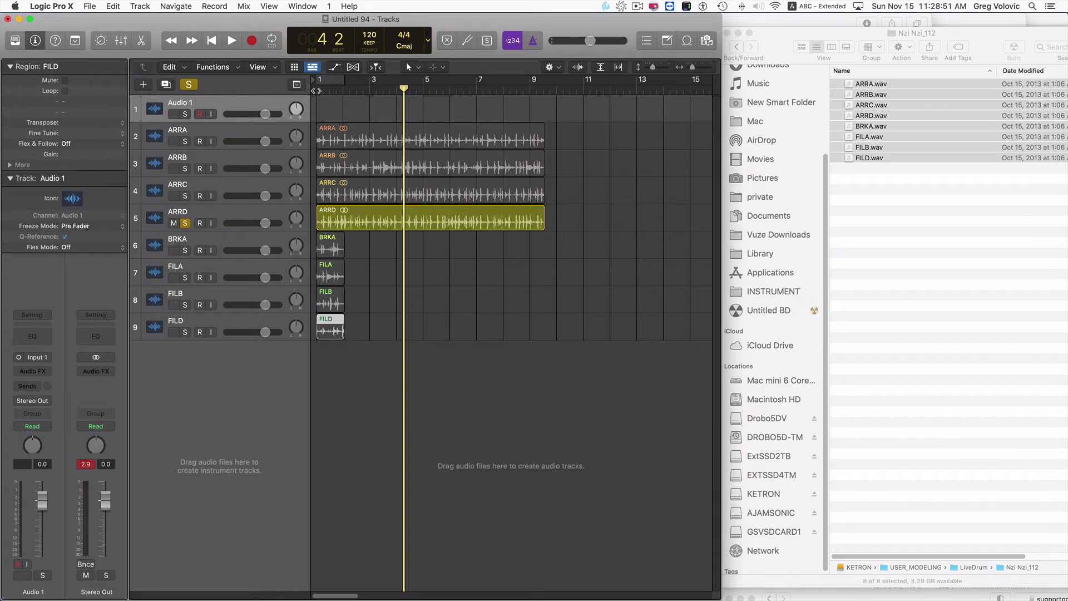
left_click(315, 89)
key("space")
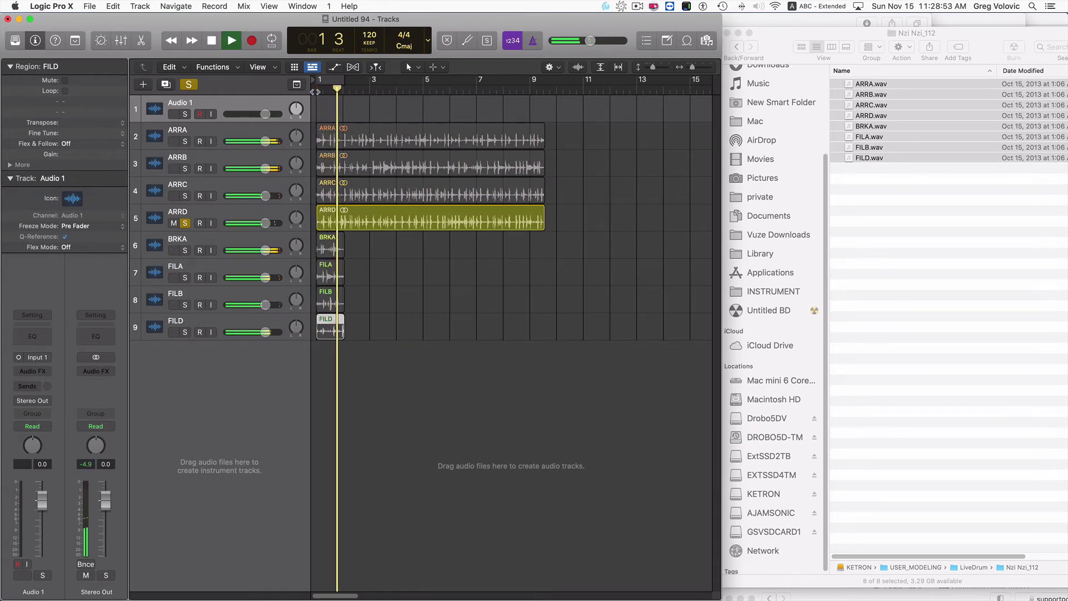
left_click(185, 223)
key("space")
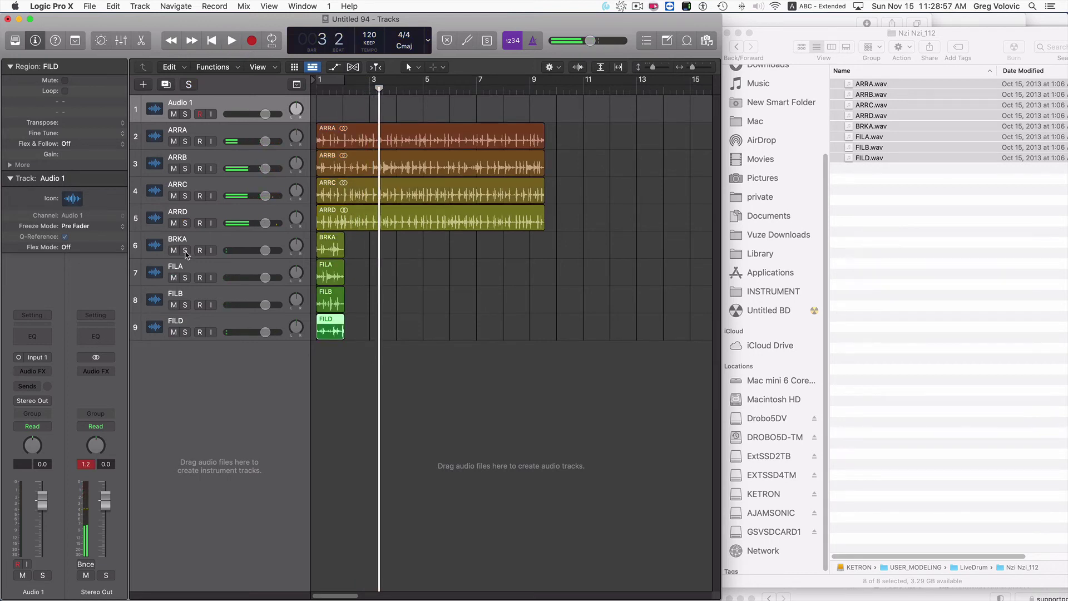
Leave only FILA soloed and loop-play it over a bars 1–2 cycle
left_click(185, 250)
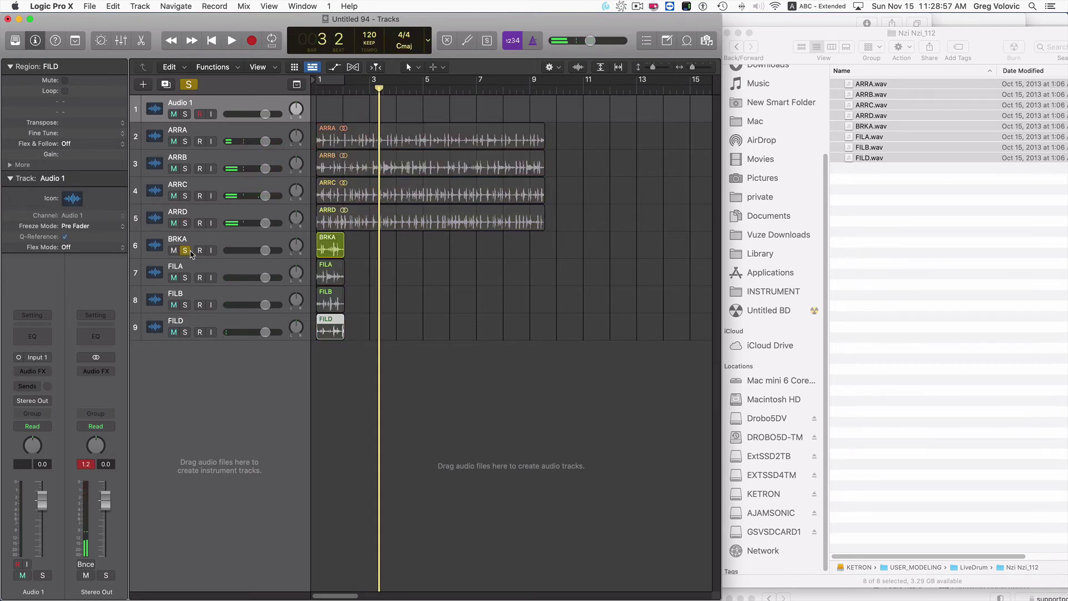
left_click(186, 277)
left_click(185, 250)
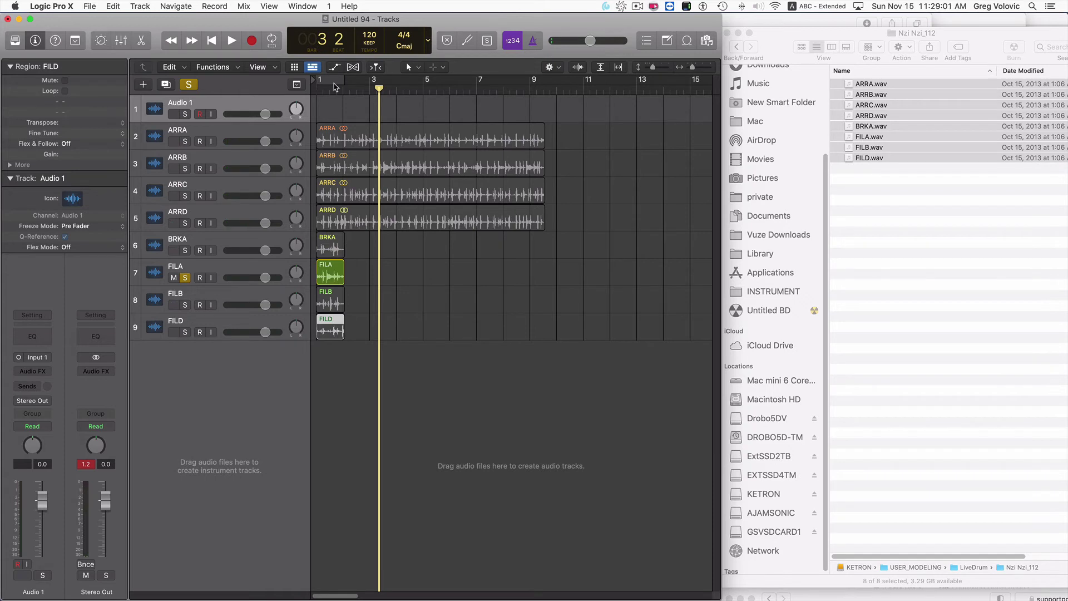
left_click(333, 82)
key("space")
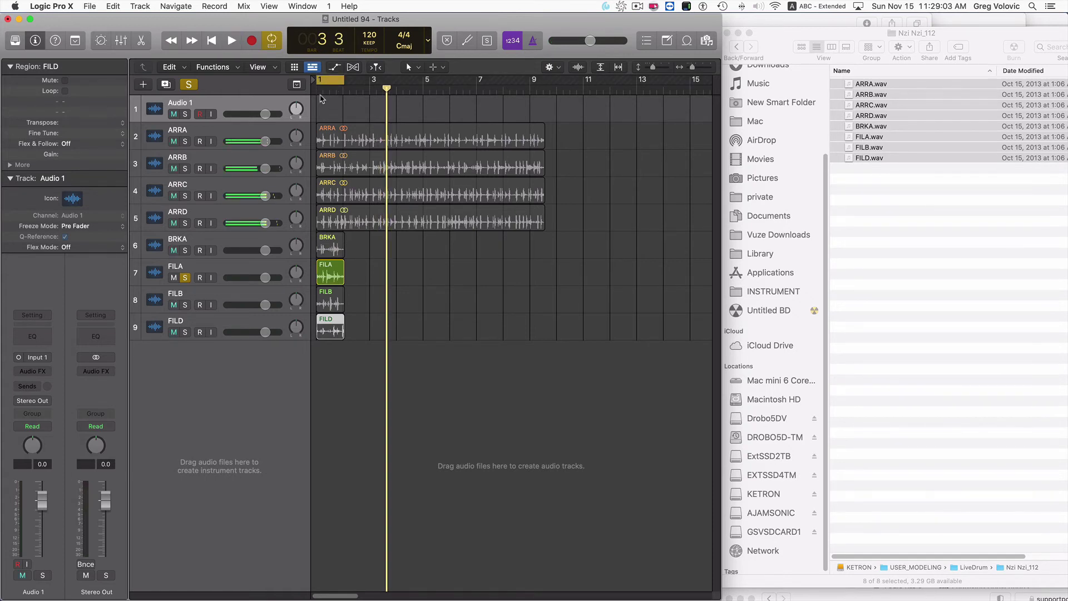
left_click(318, 89)
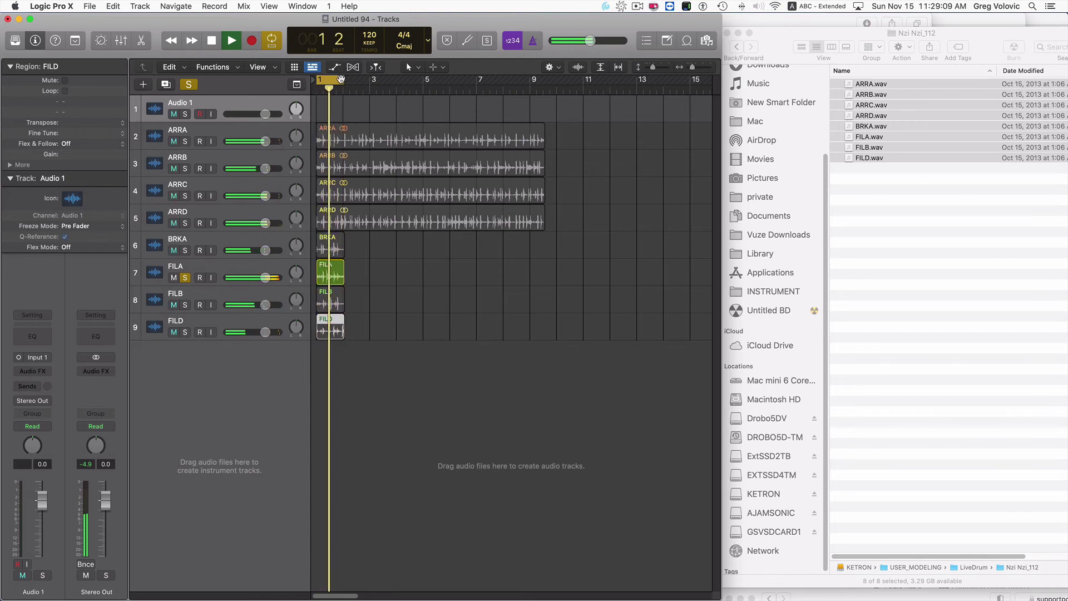
key("space")
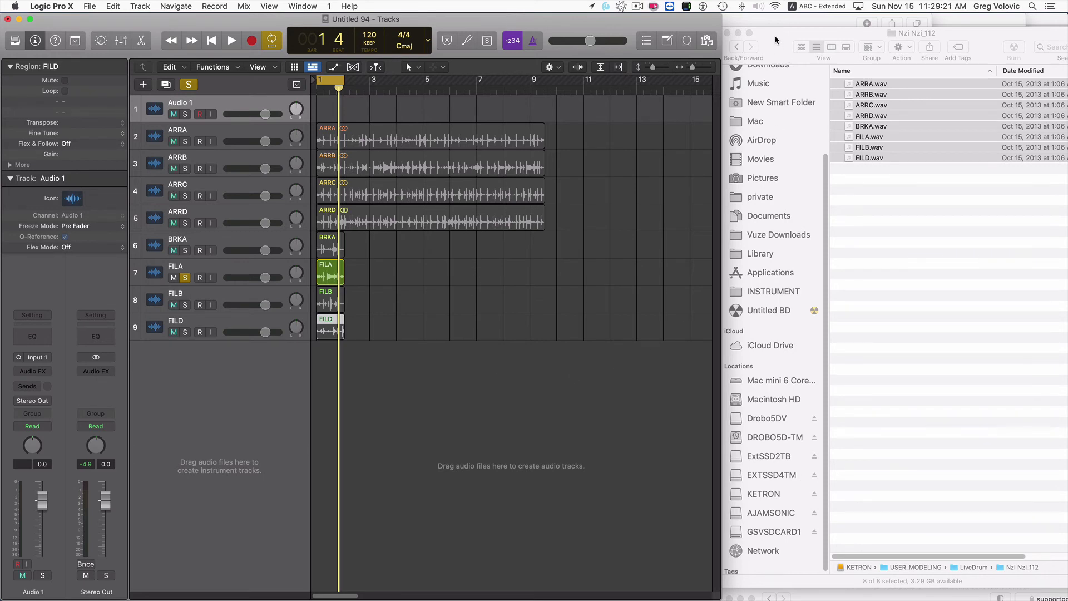
Dismiss the operation-failed alert, clear the selection and select ARRA, ARRB, ARRC.wav in turn
left_click_drag(774, 35, 772, 35)
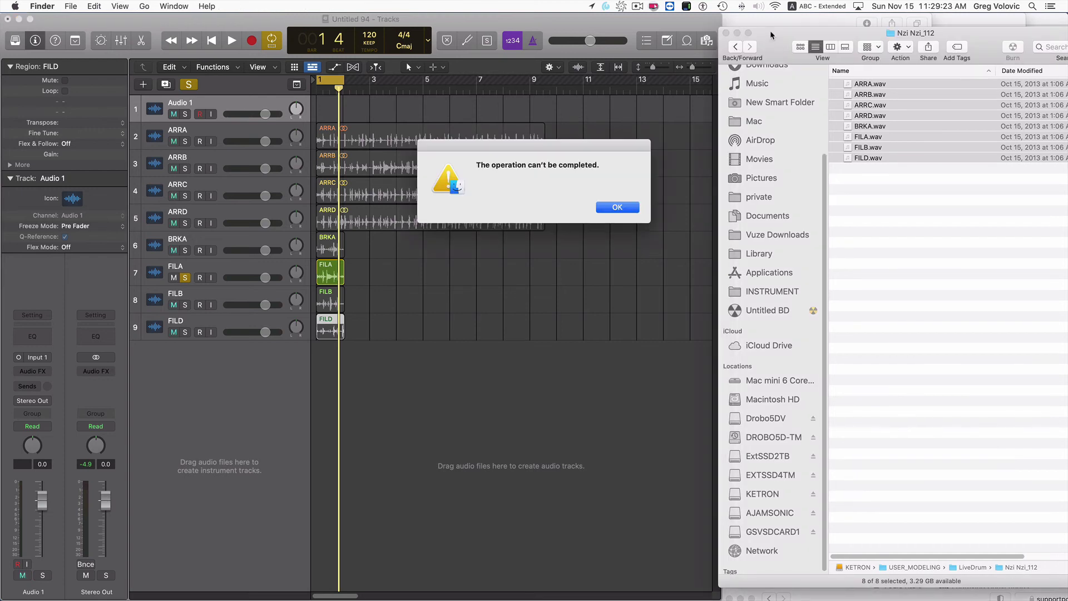
key("Return")
left_click(946, 196)
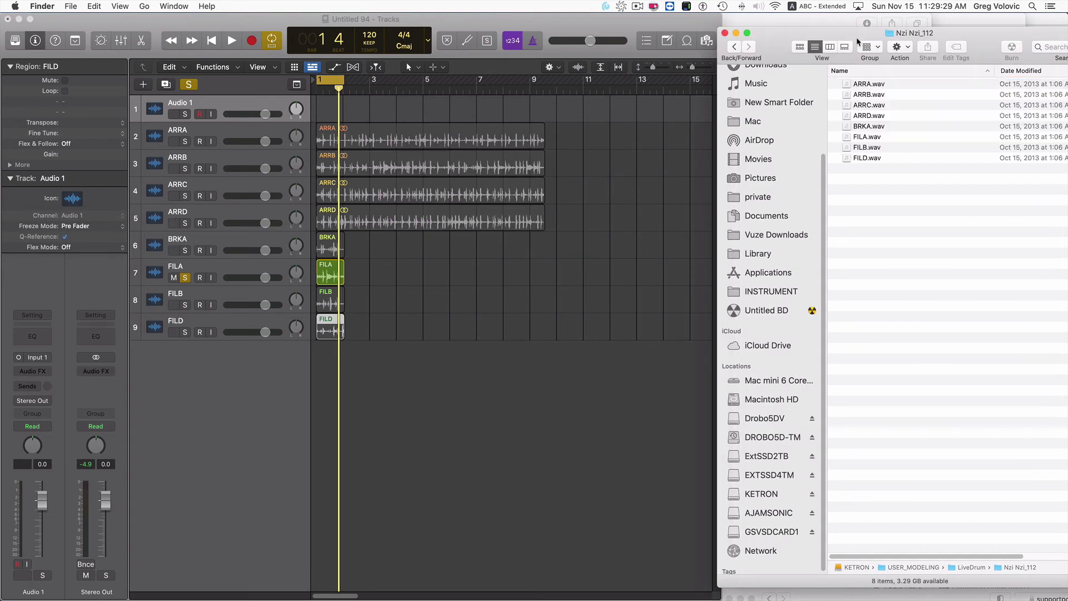
left_click(877, 87)
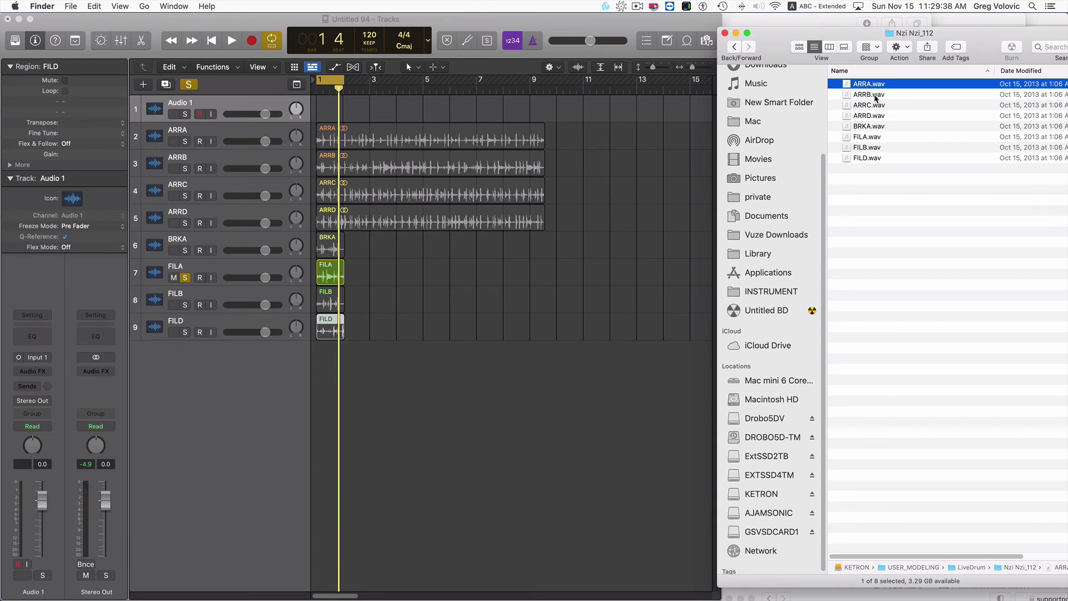
left_click(875, 97)
left_click(878, 105)
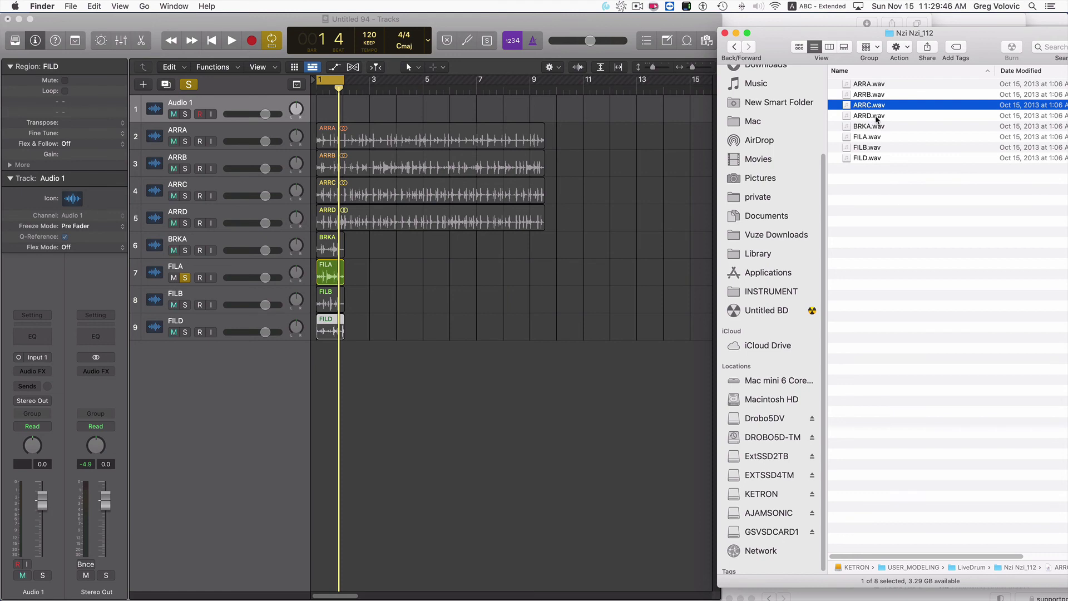
Shift the Finder window slightly left and step through ARRA–ARRD.wav, ending on ARRA.wav
left_click_drag(762, 34, 765, 34)
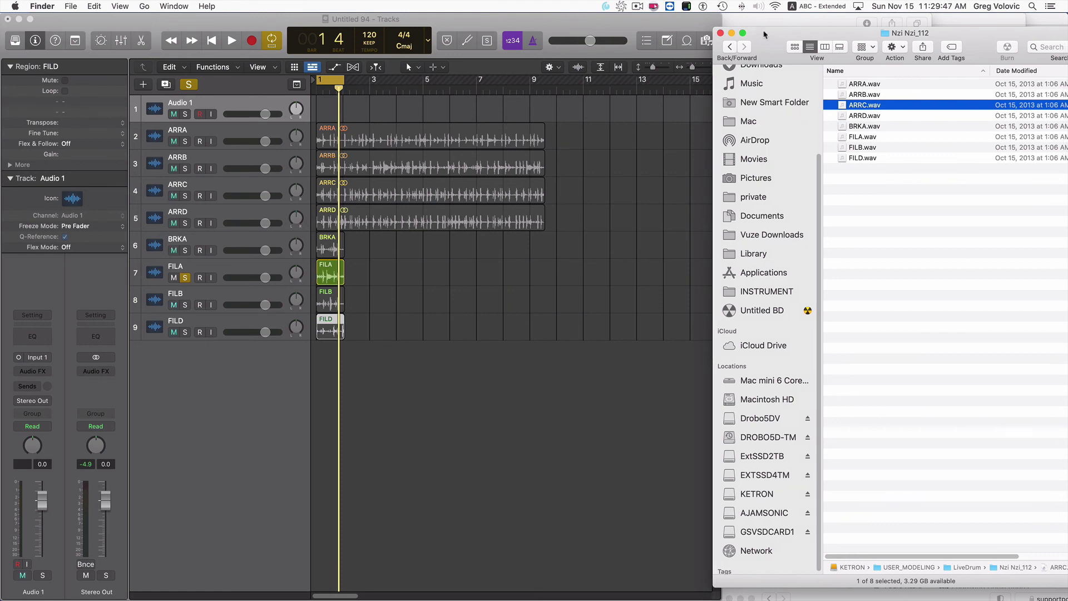
left_click(872, 87)
left_click(862, 96)
left_click(862, 106)
left_click(874, 117)
left_click(868, 105)
left_click(866, 94)
left_click(866, 85)
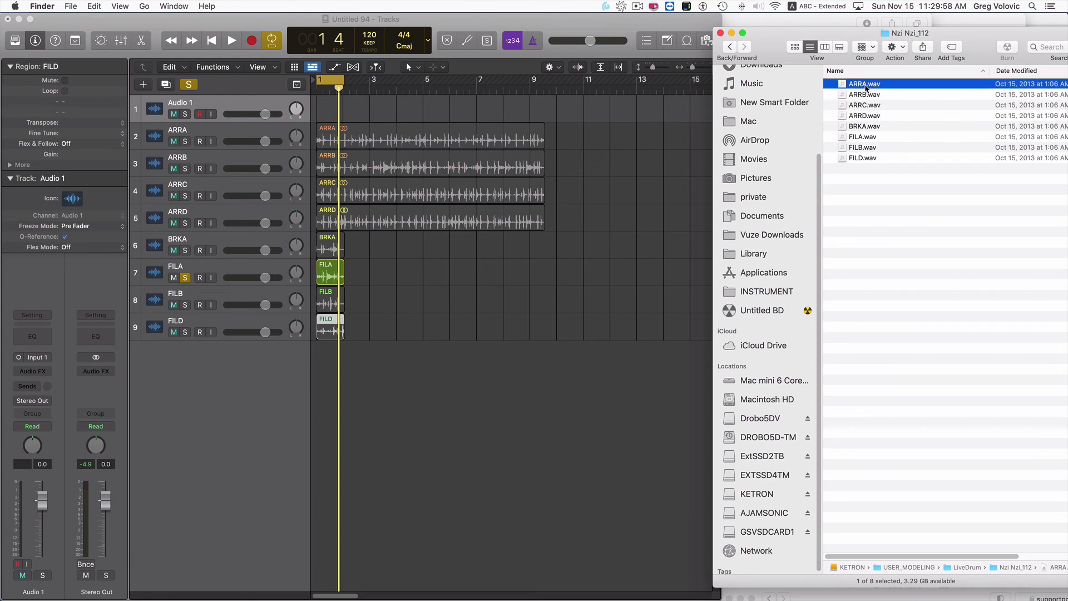